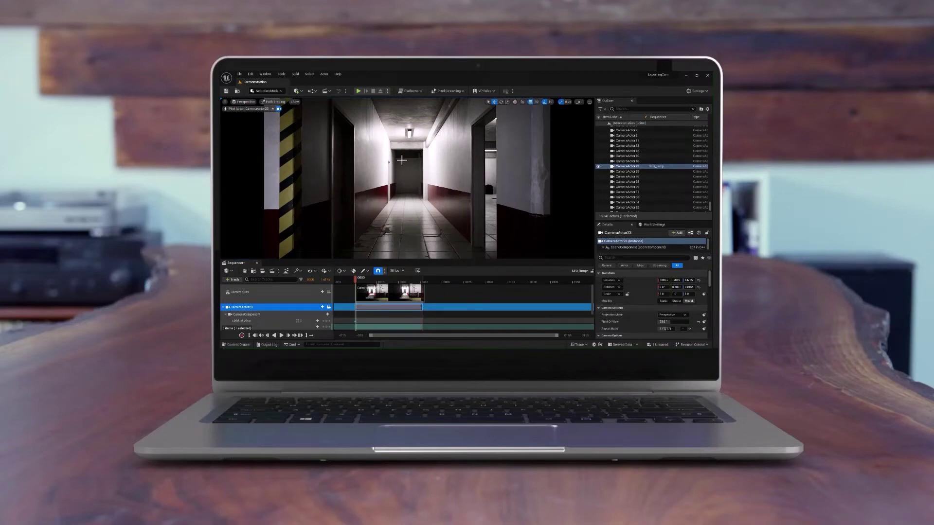
Switch the Unreal viewport to unlit shading and jump the sequence to frame 29
click(274, 102)
click(292, 122)
click(397, 281)
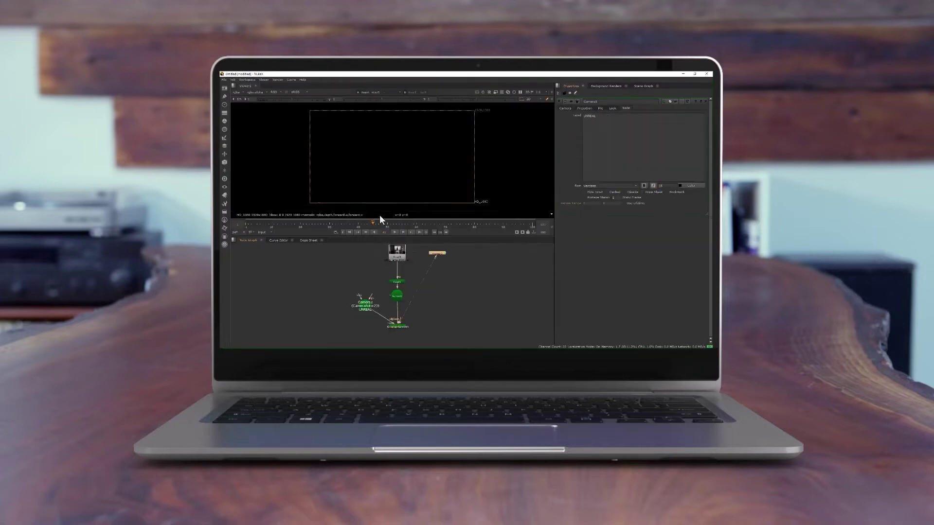
Show the 3D scene in the viewer and move the Camera1 node up and left
key(Tab)
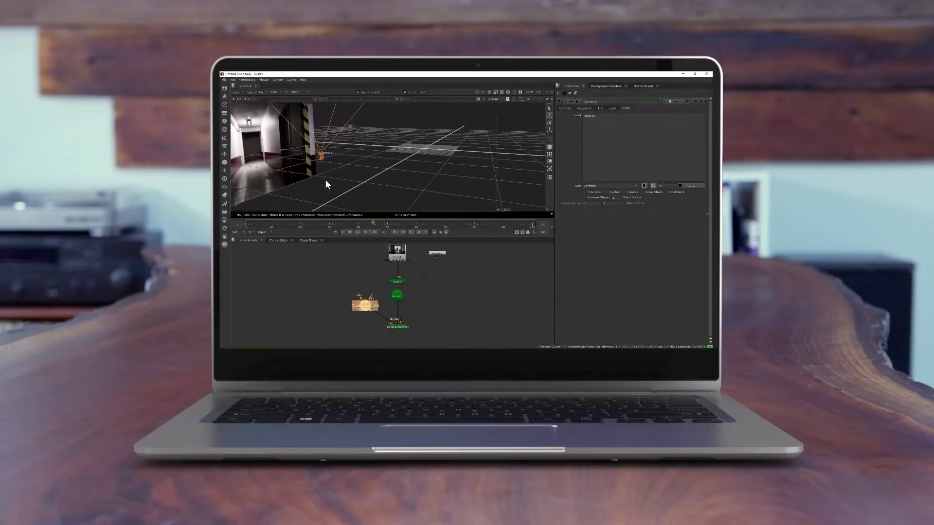
drag(365, 305, 337, 281)
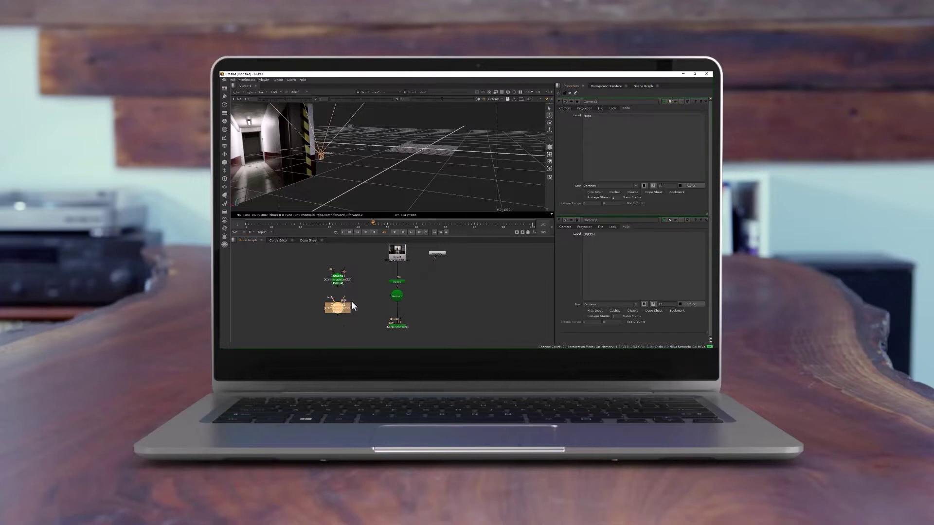
click(337, 282)
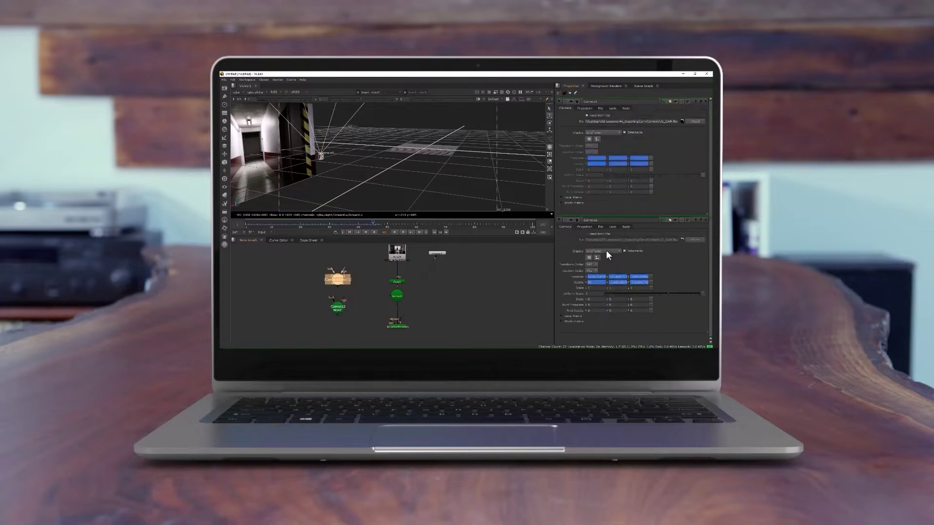
Reset Camera2's rotation, link it to Camera1.rotate, and edit and confirm the rotation expressions
click(337, 314)
click(652, 220)
click(669, 229)
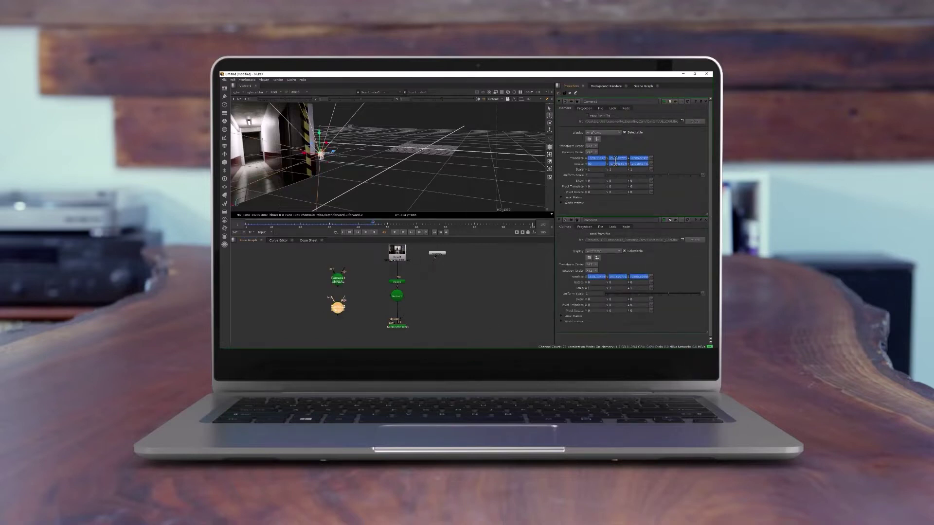
drag(563, 150, 556, 293)
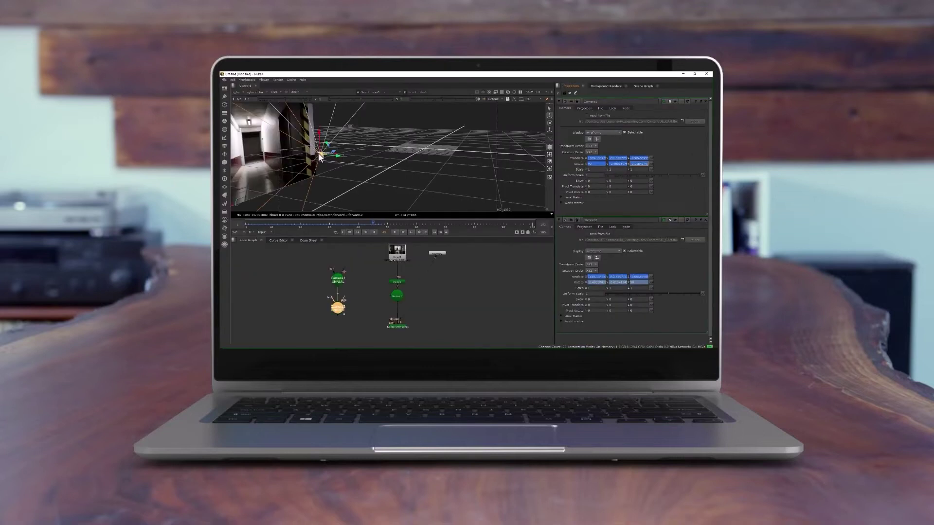
click(650, 282)
click(666, 287)
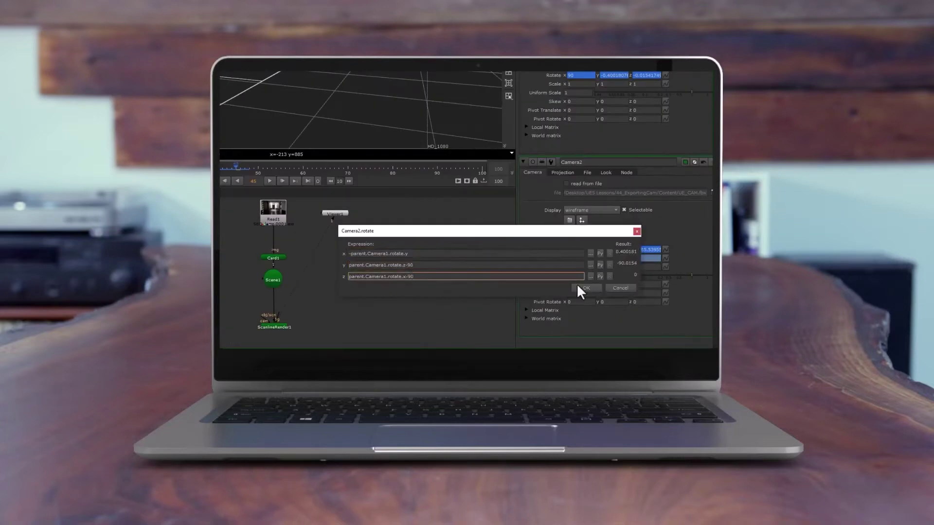
click(584, 288)
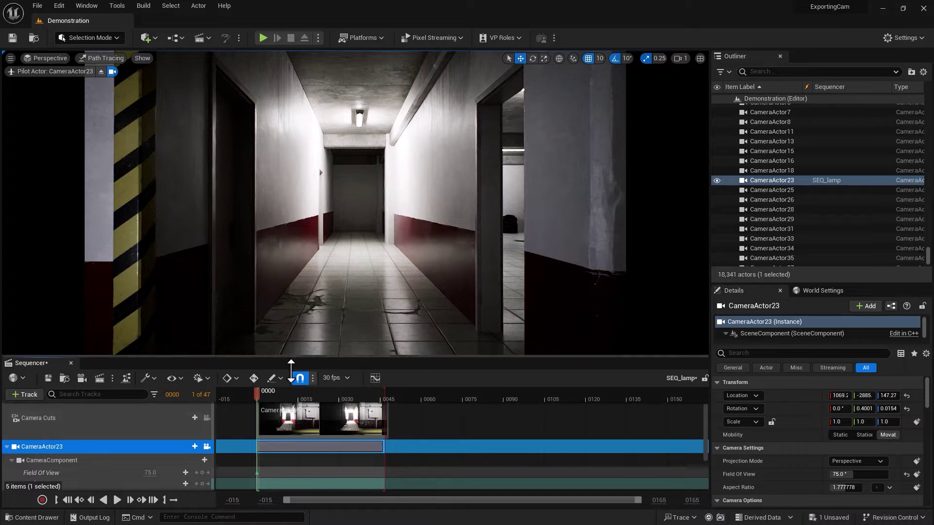
Export the CameraActor23 track as UE_CAM.fbx using the default FBX export options
right_click(106, 445)
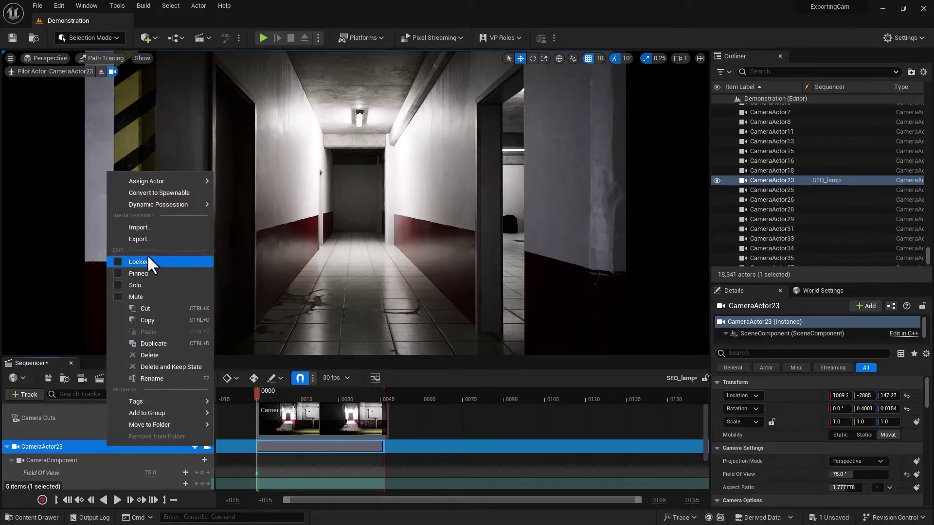
click(144, 240)
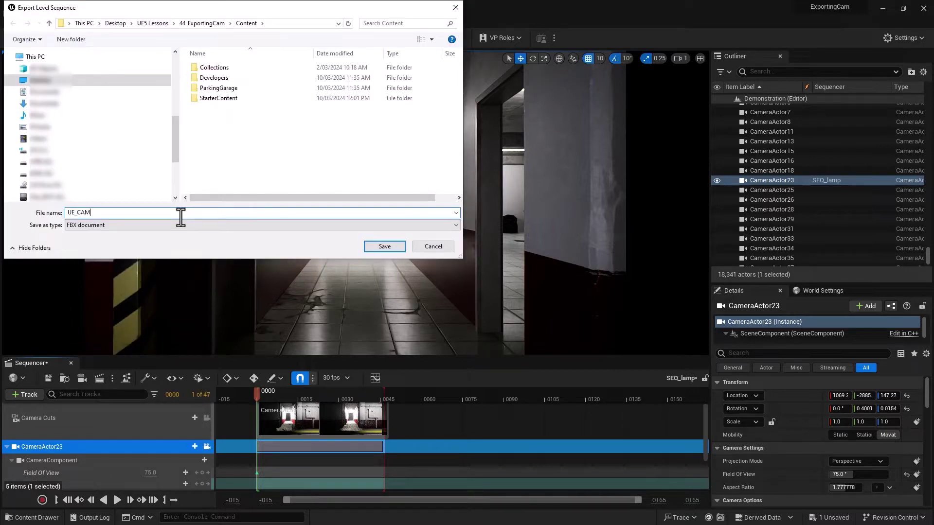
click(385, 247)
click(526, 373)
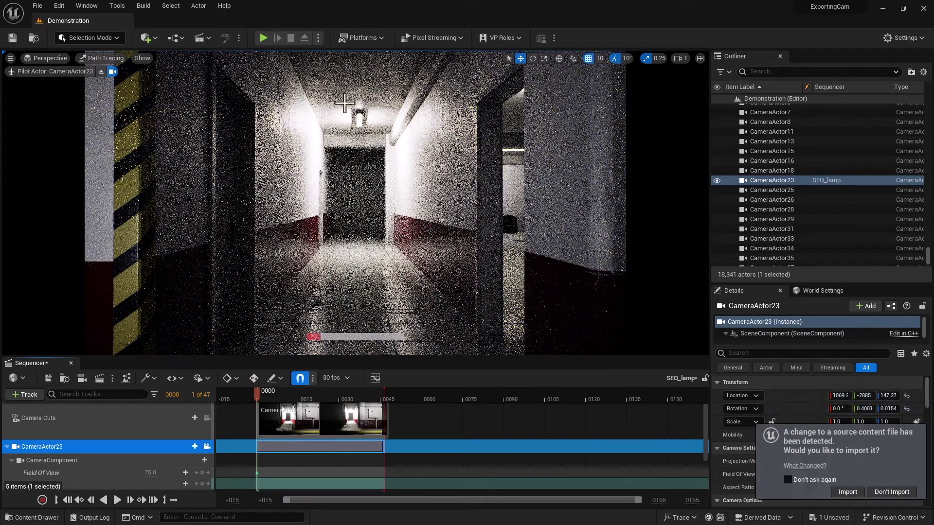
Set the corridor viewport to Unlit and scrub the Sequencer playhead to frame 0005
click(104, 57)
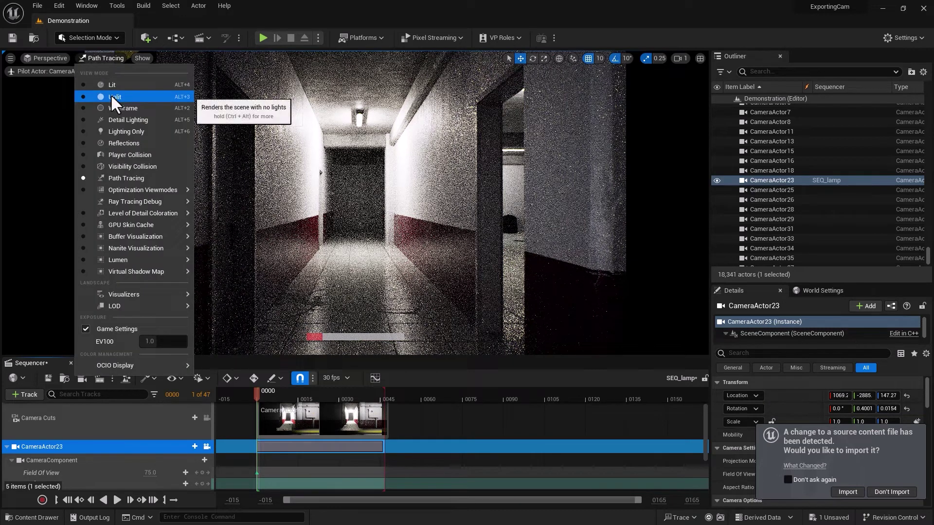
click(110, 95)
mouse_move(262, 392)
mouse_down()
mouse_move(352, 398)
mouse_move(294, 401)
mouse_move(344, 406)
mouse_move(271, 406)
mouse_up()
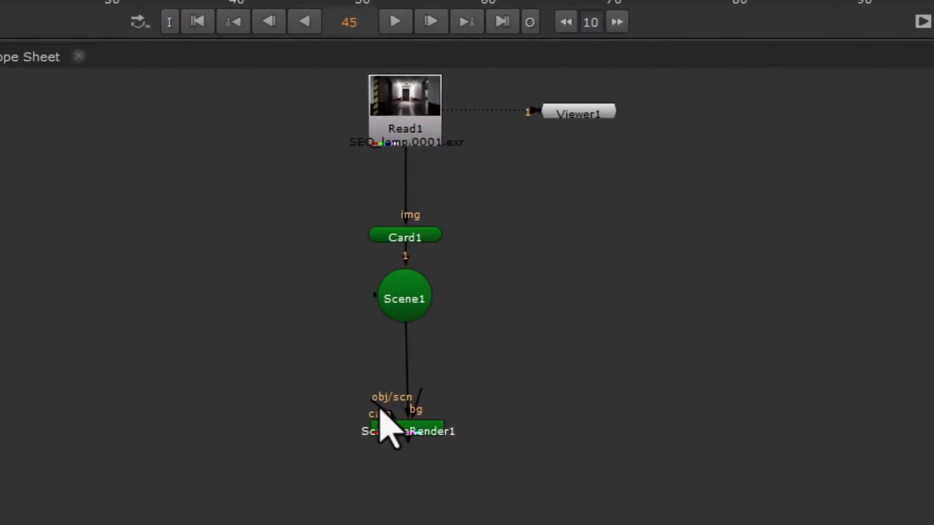
Pull ScanlineRender1's cam input out and release it to show it has no camera
drag(328, 479, 258, 455)
drag(226, 361, 131, 328)
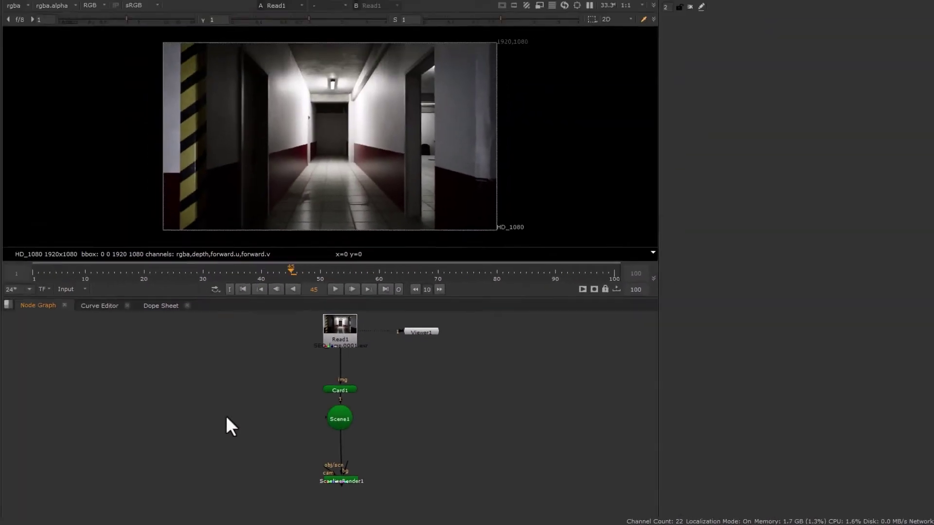
Add a Camera node that reads from UE_CAM.fbx, and place it near the scene
key(Tab)
text(came)
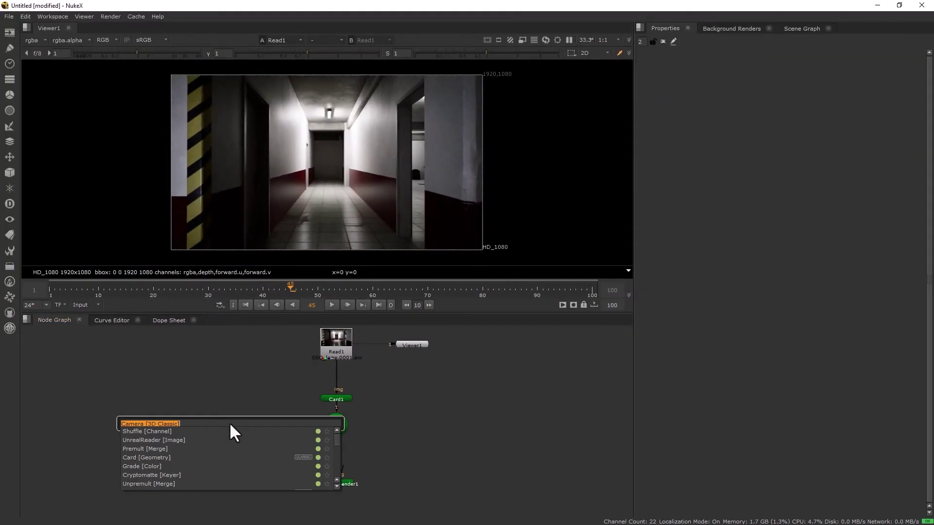
key(Return)
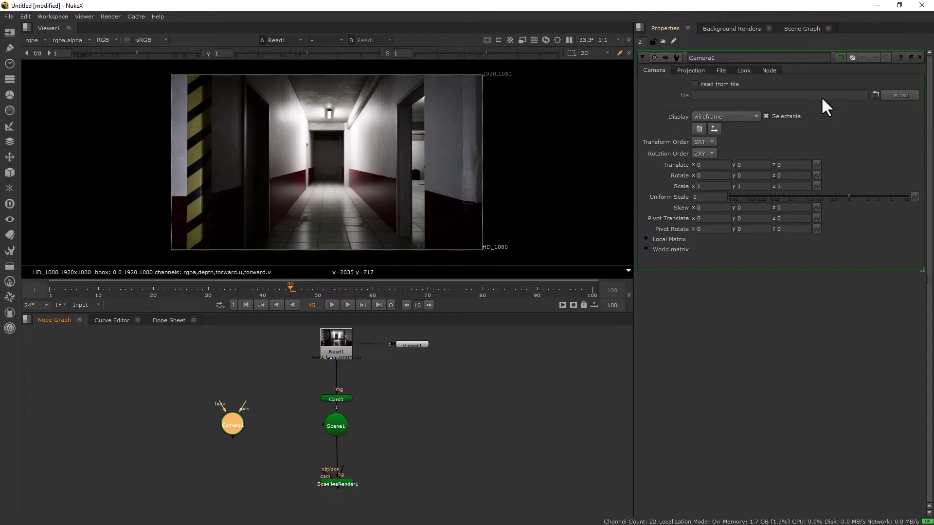
click(708, 86)
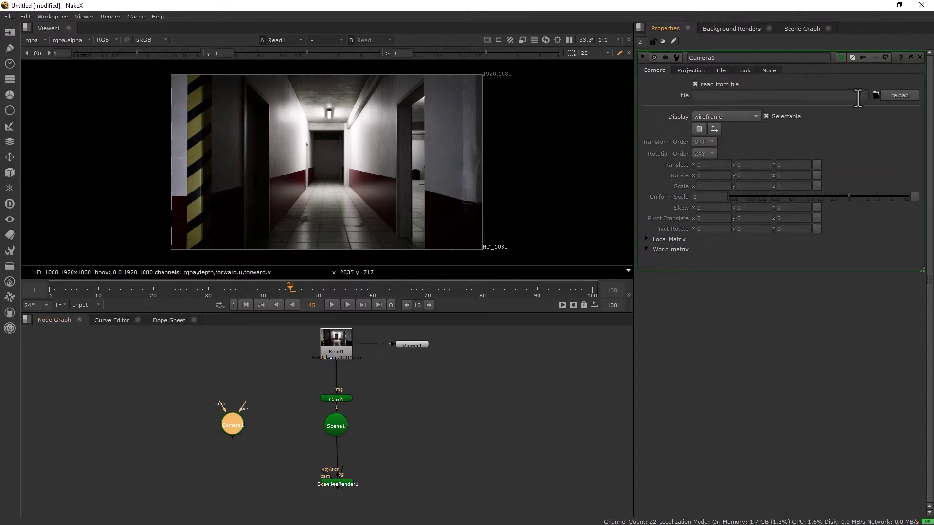
click(875, 94)
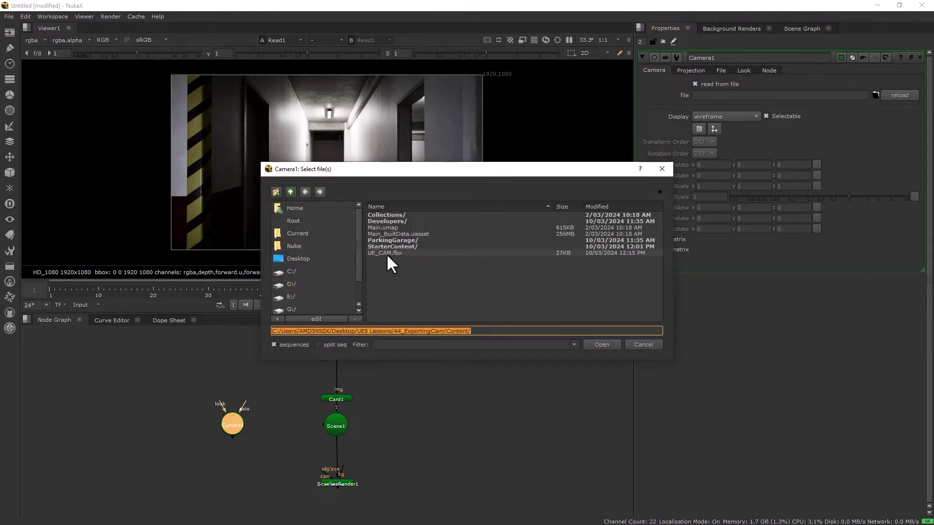
click(385, 253)
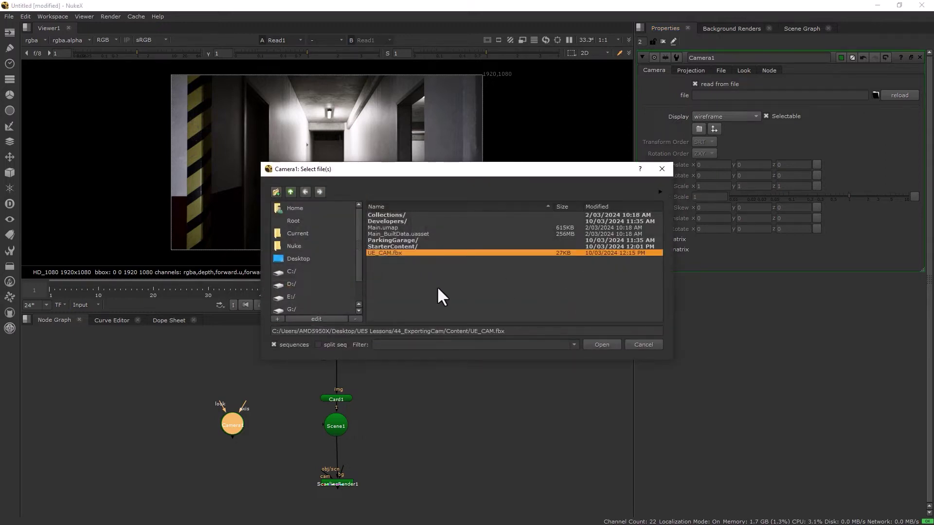
click(601, 344)
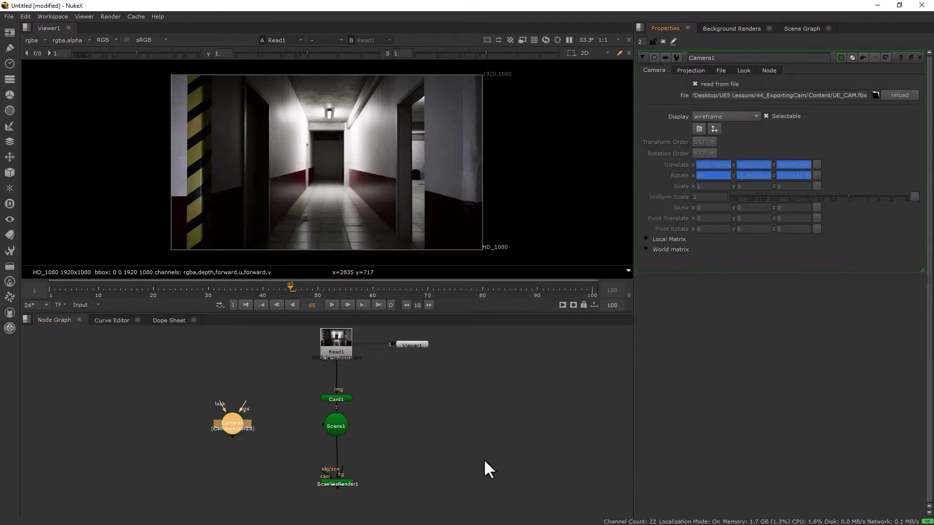
drag(231, 430, 274, 448)
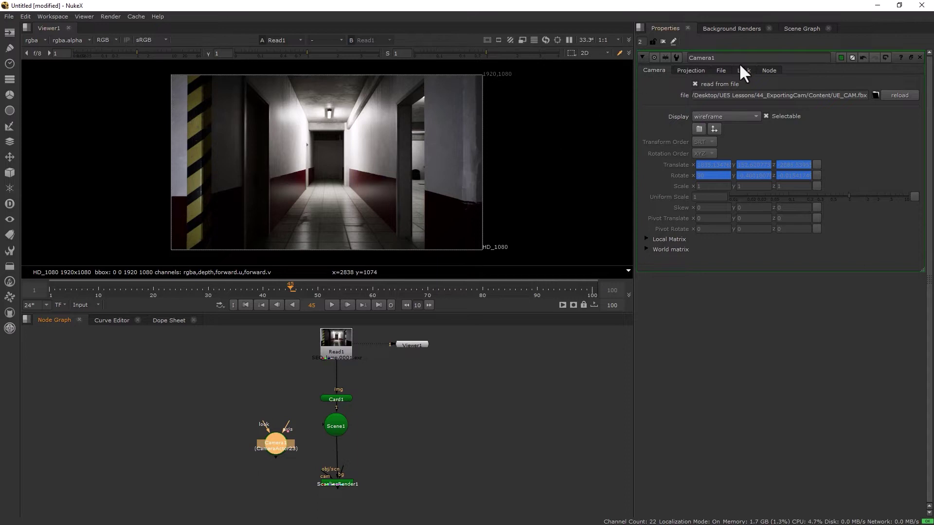
Label Camera1 UNREAL with a label font size of 15
click(763, 68)
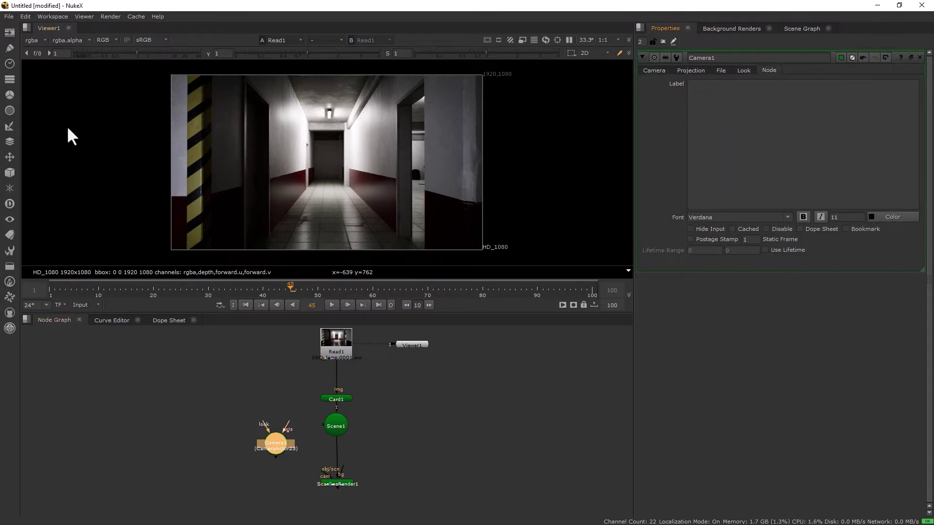
text(UNREAL)
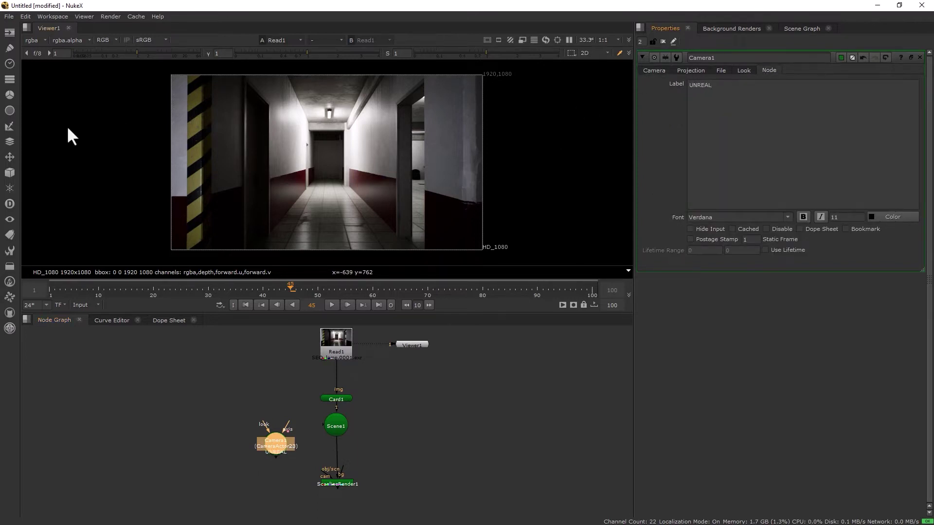
key(Tab)
text(15)
key(Return)
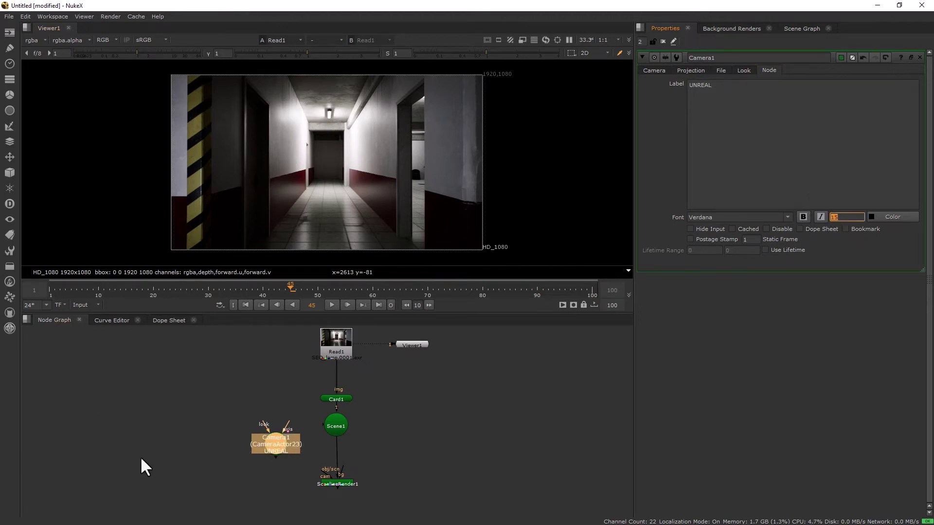
click(161, 482)
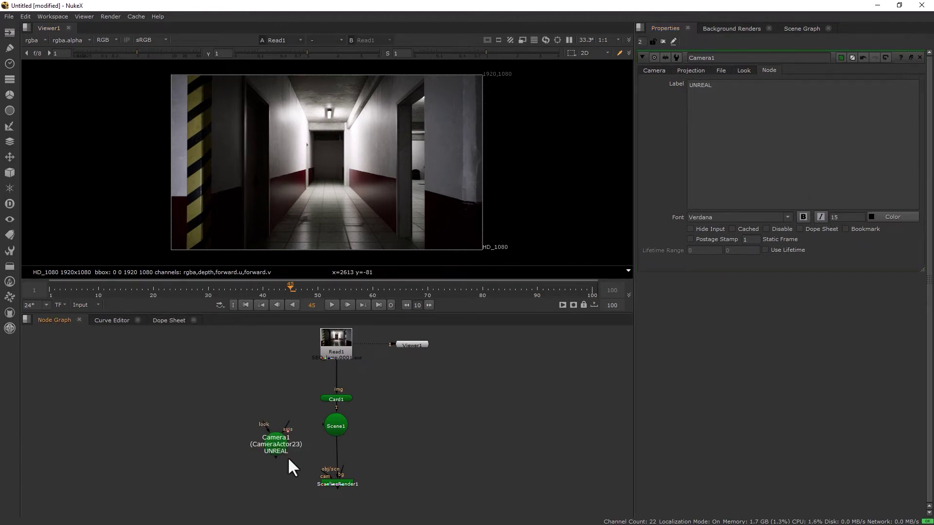
Connect Camera1 to ScanlineRender1's camera input and view ScanlineRender1's output
drag(322, 471, 277, 446)
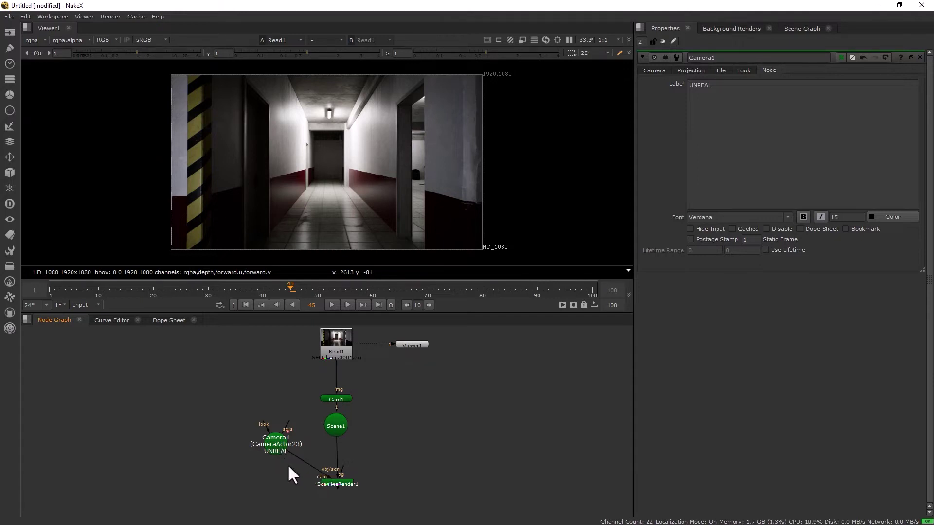
click(328, 482)
key(1)
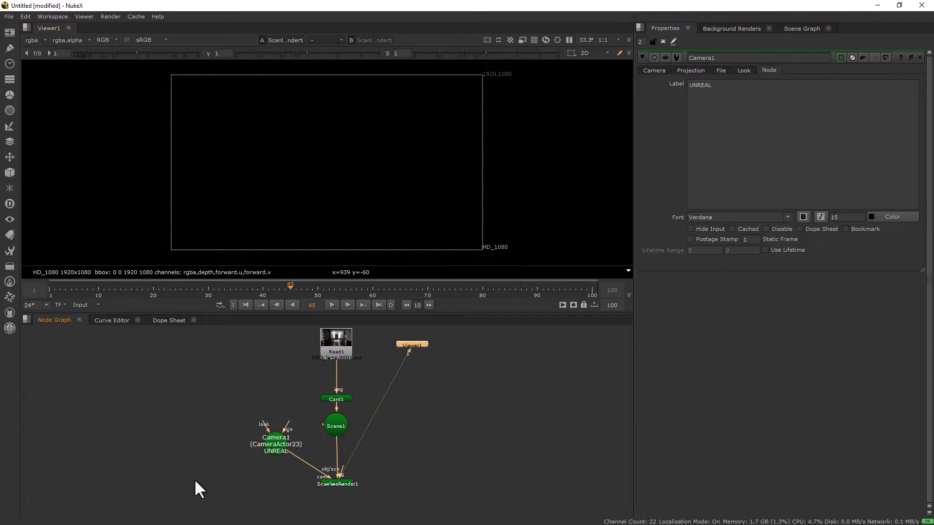
Inspect Camera1's frustum in the 3D viewer, then move its node up and left
click(272, 442)
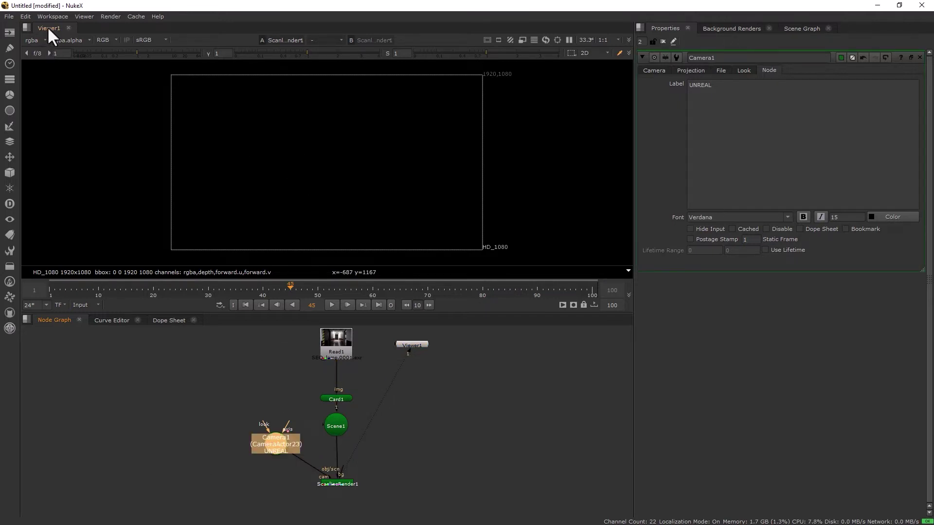
key(Tab)
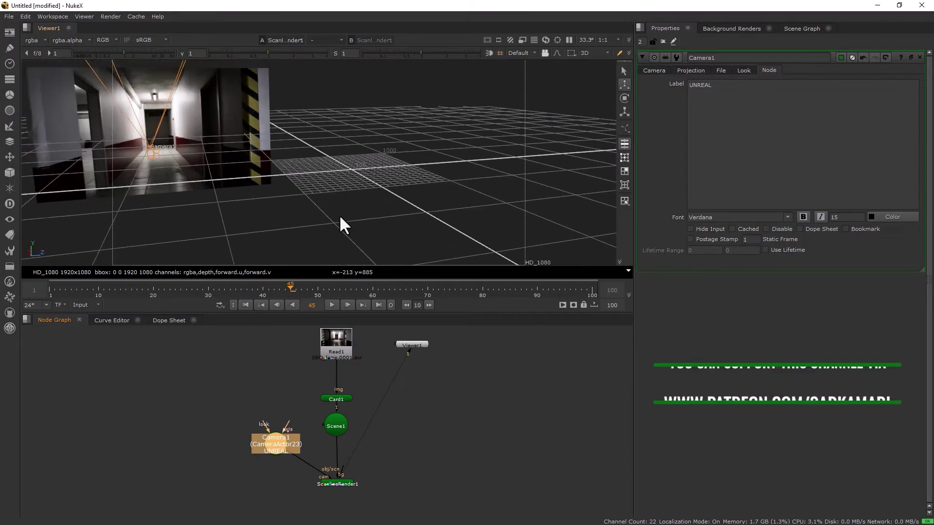
drag(144, 206, 220, 122)
drag(233, 167, 200, 206)
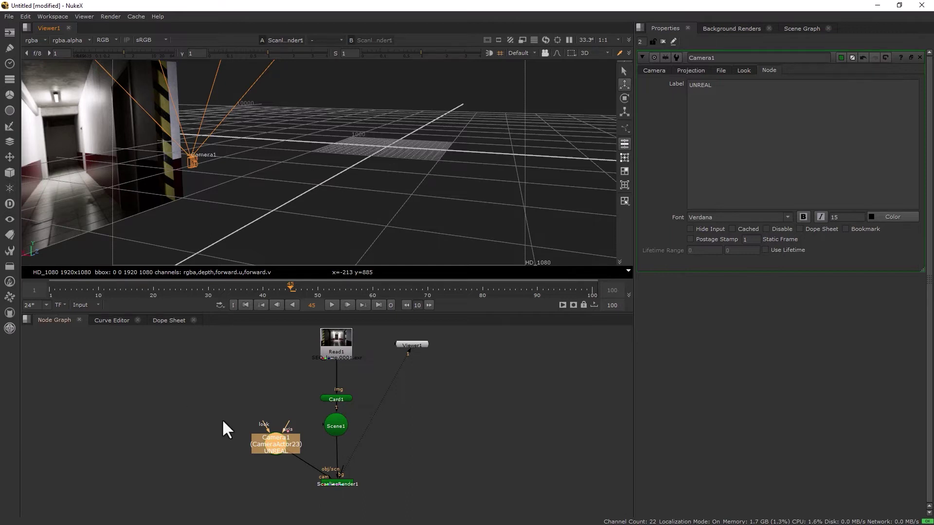
drag(276, 445, 225, 404)
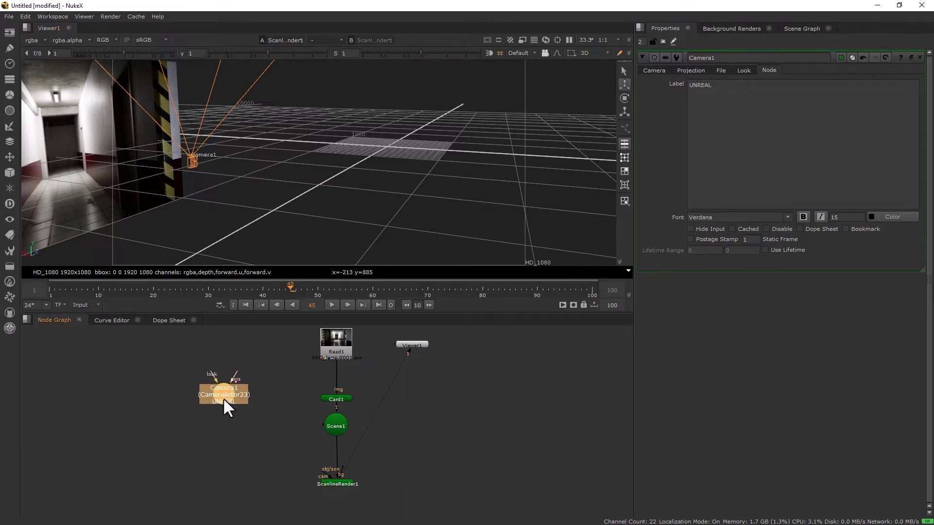
Paste a disconnected copy of Camera1, relabel it NUKE, and open both cameras' property panels
key(ctrl+v)
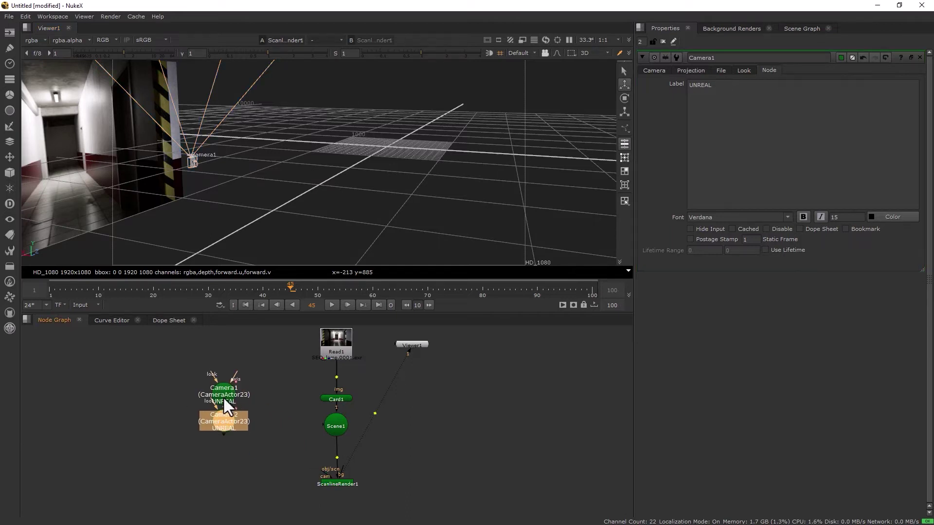
drag(223, 433, 235, 433)
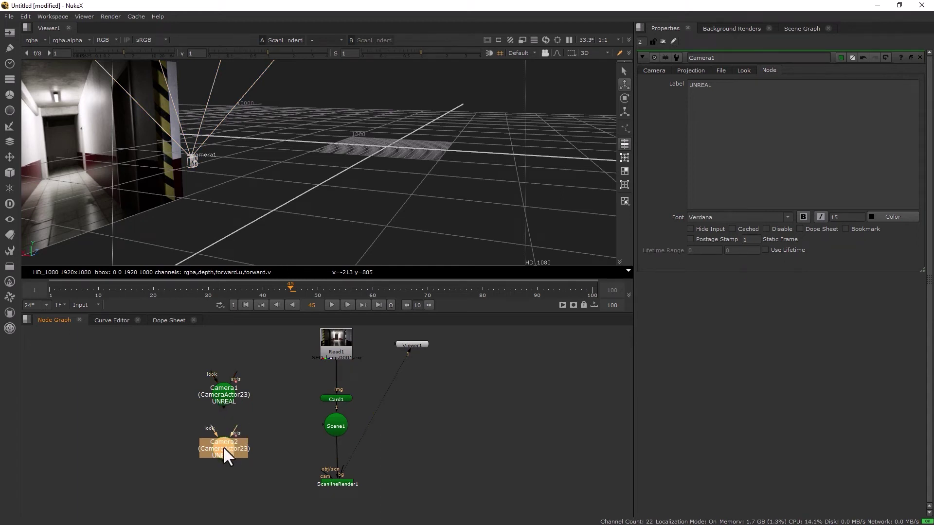
double_click(224, 448)
click(764, 70)
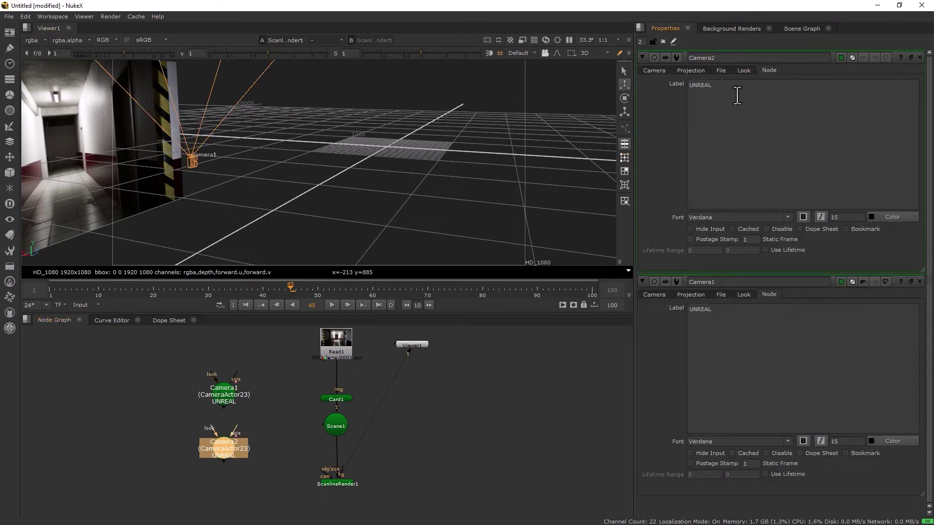
drag(730, 86, 584, 86)
text(NUKE)
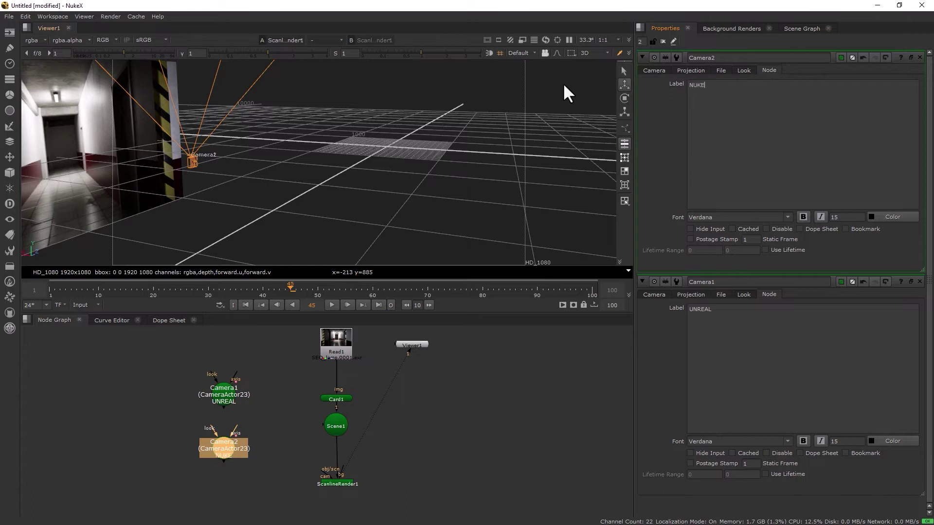
double_click(222, 392)
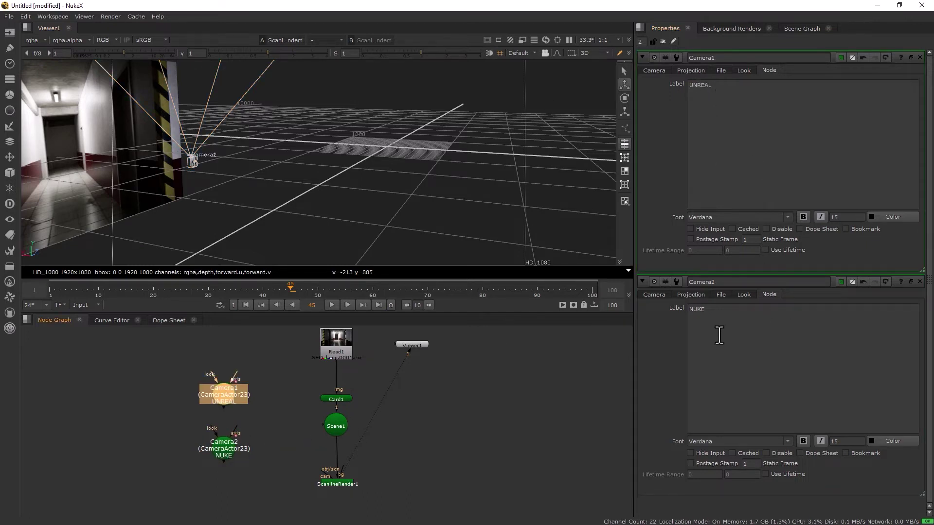
click(641, 42)
Uncheck 'read from file' on both Camera1 and Camera2, then select Camera2
click(654, 71)
click(655, 296)
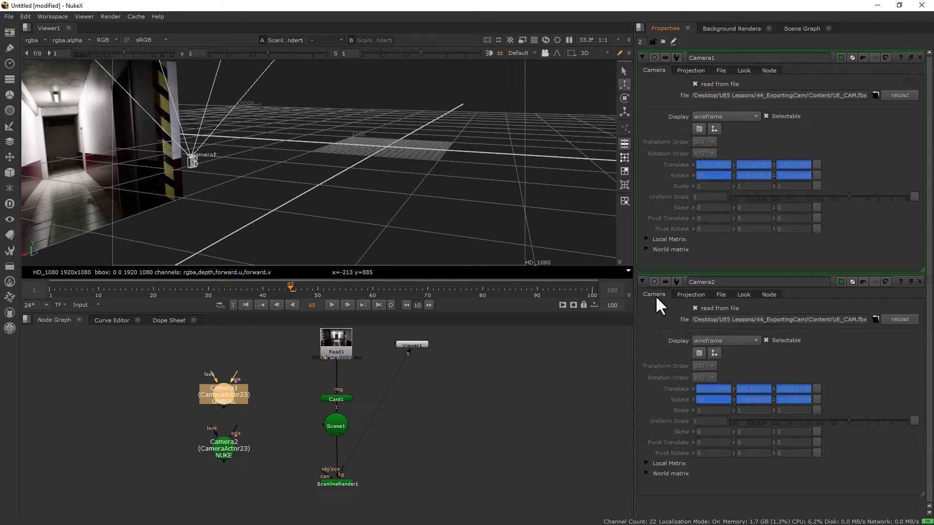
click(708, 310)
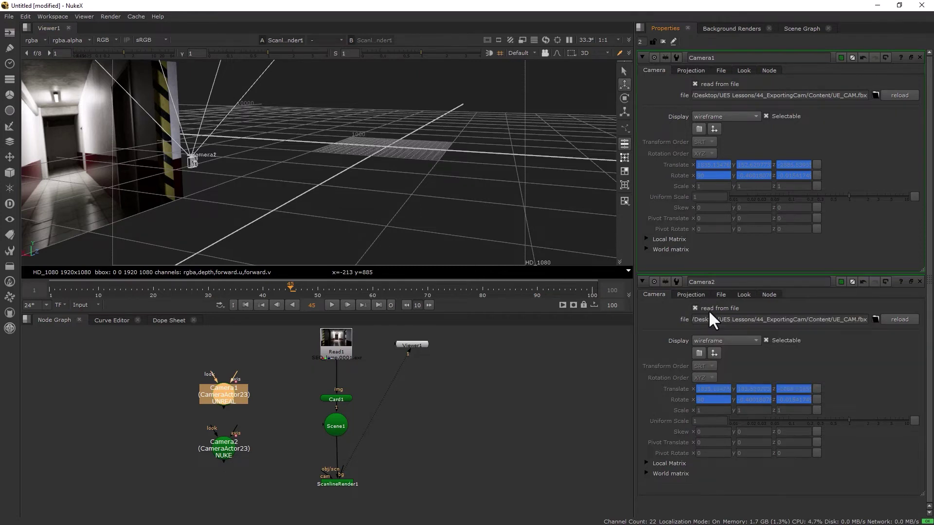
click(702, 84)
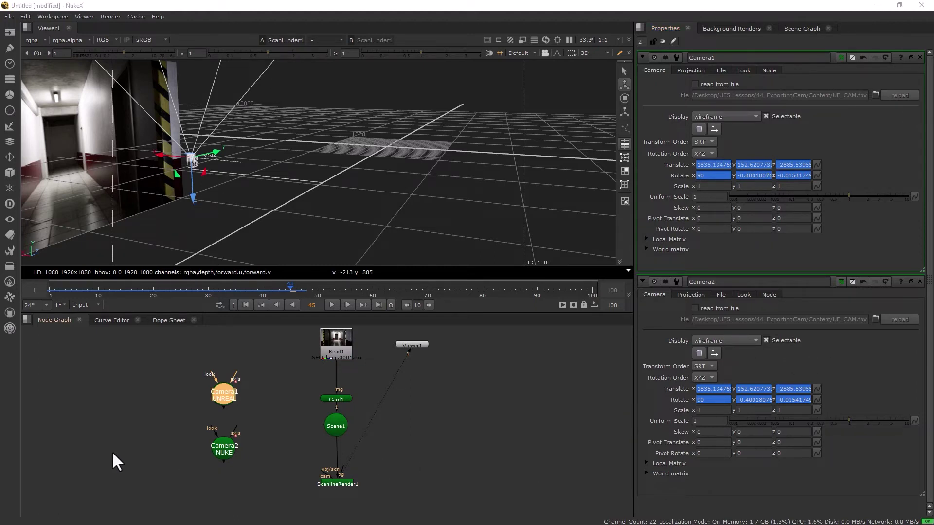
click(220, 451)
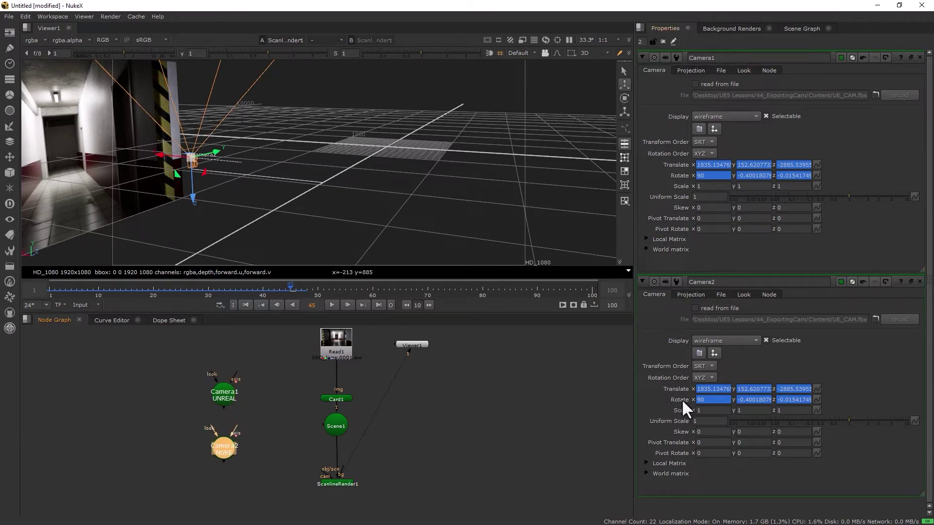
Apply Set to default on Camera2's Rotate knob so it reads 0, 0, 0
click(819, 389)
mouse_move(845, 354)
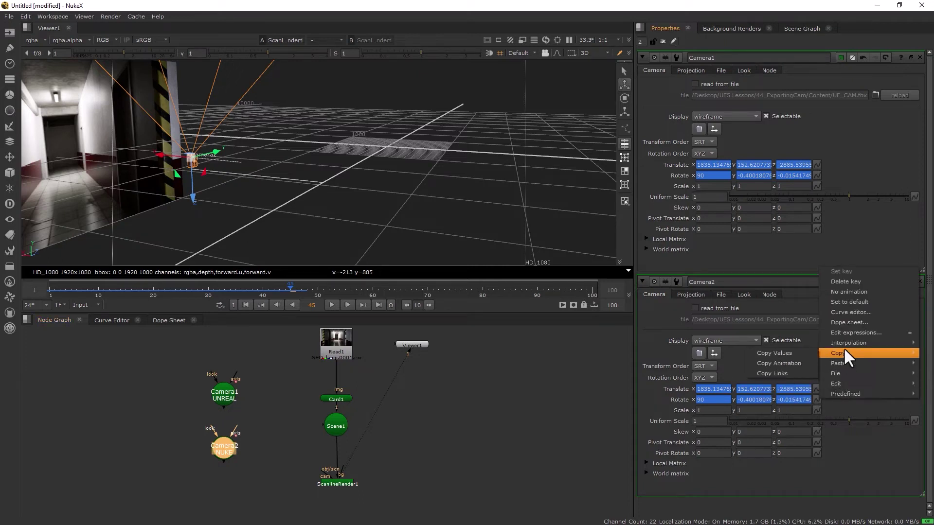
click(834, 302)
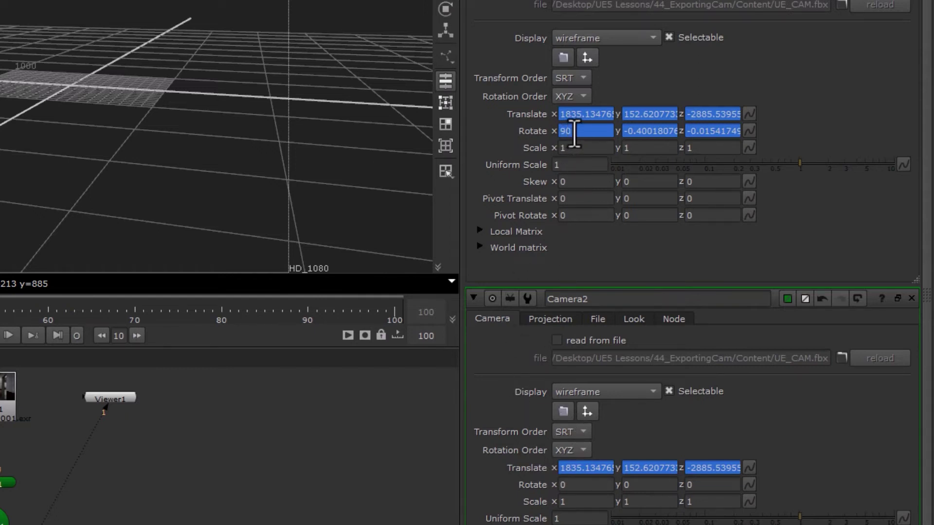
Expression-link Camera1's rotate x, y and z into Camera2's rotate z, x and y respectively
drag(574, 132, 703, 484)
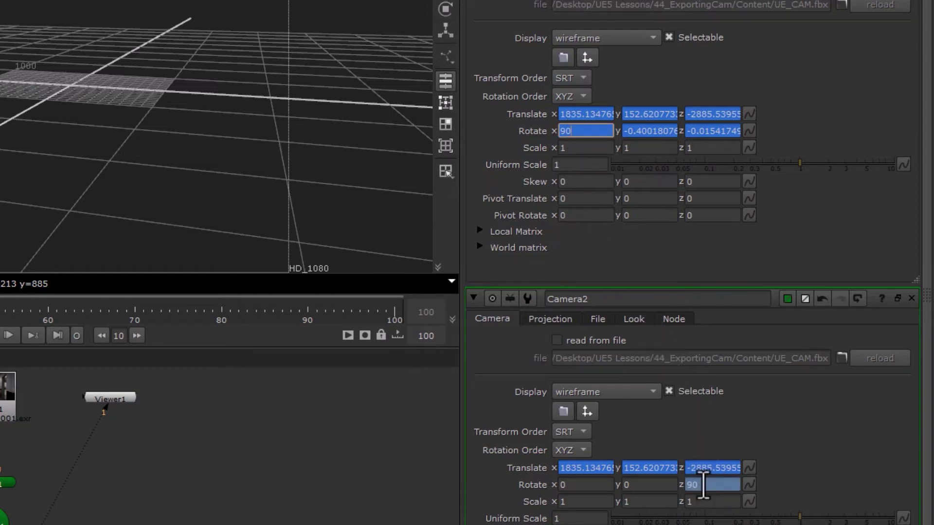
click(644, 134)
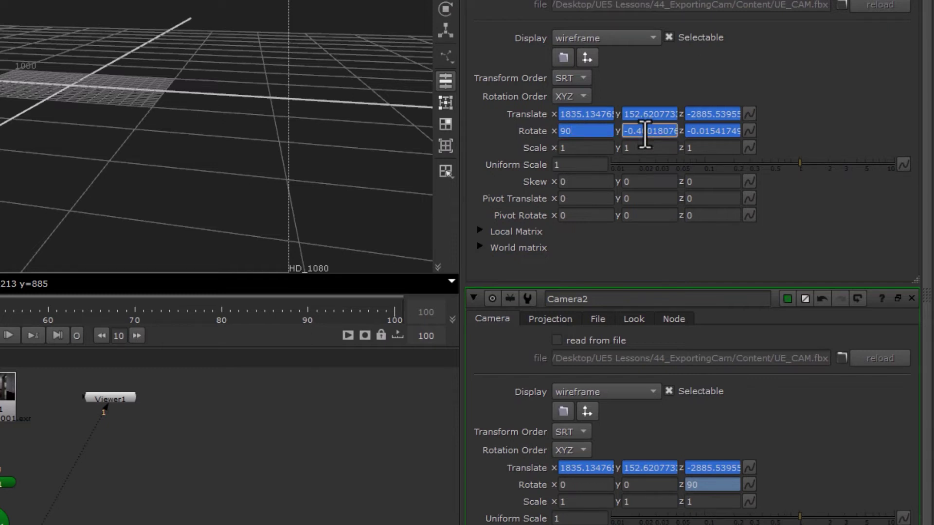
drag(644, 133, 593, 485)
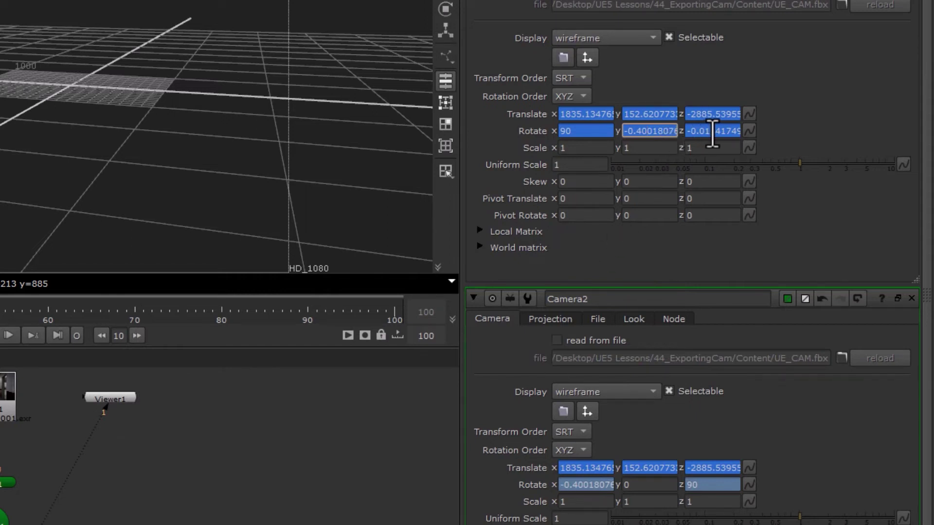
drag(712, 131, 645, 485)
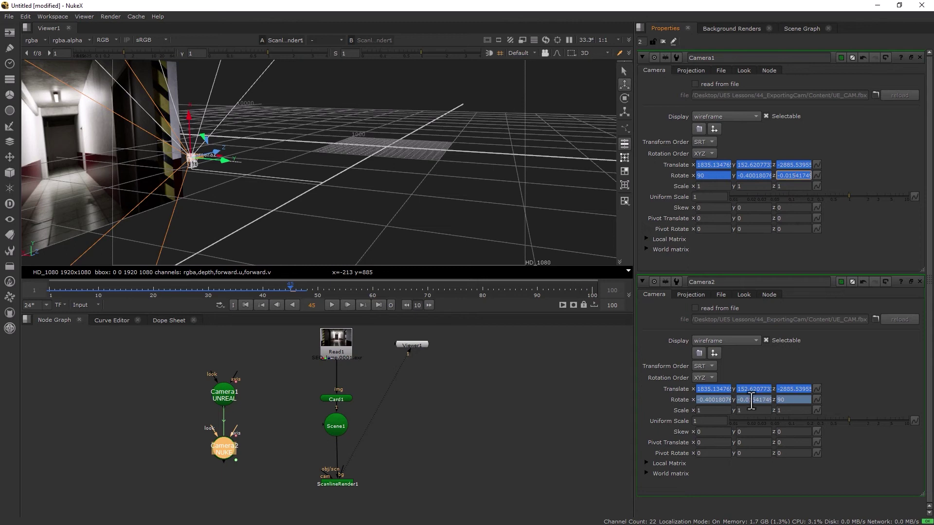
Change Camera2's rotate expressions to -x, y-90 and z-90, giving 0.400181, -90.0154, 0
click(816, 398)
mouse_move(830, 392)
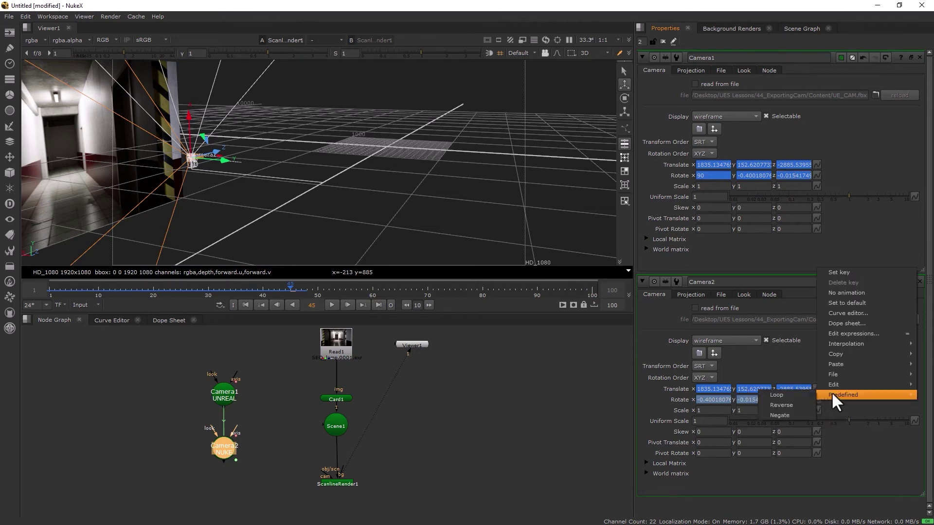
click(848, 334)
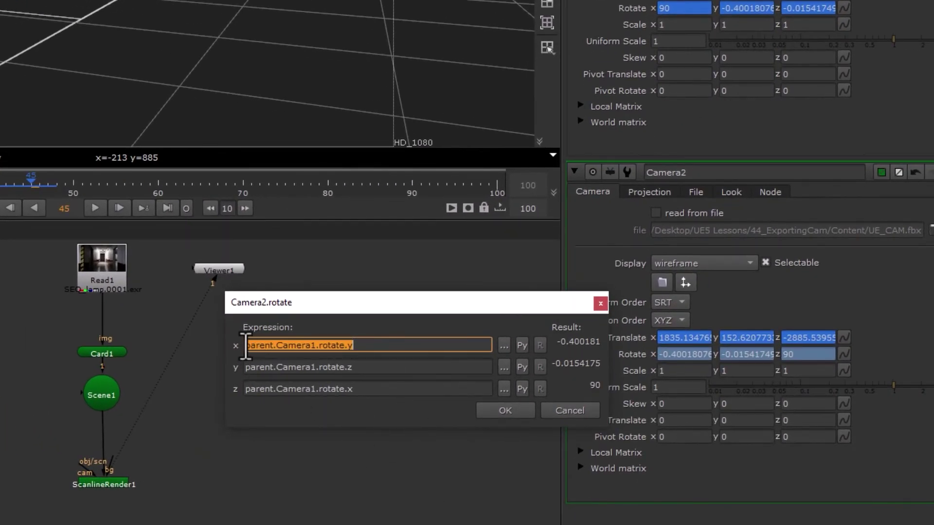
key(Left)
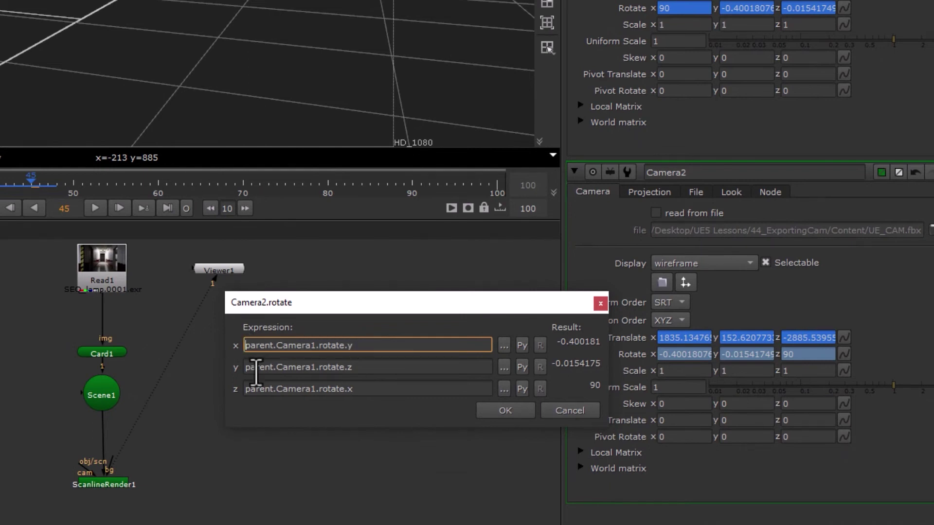
text(-)
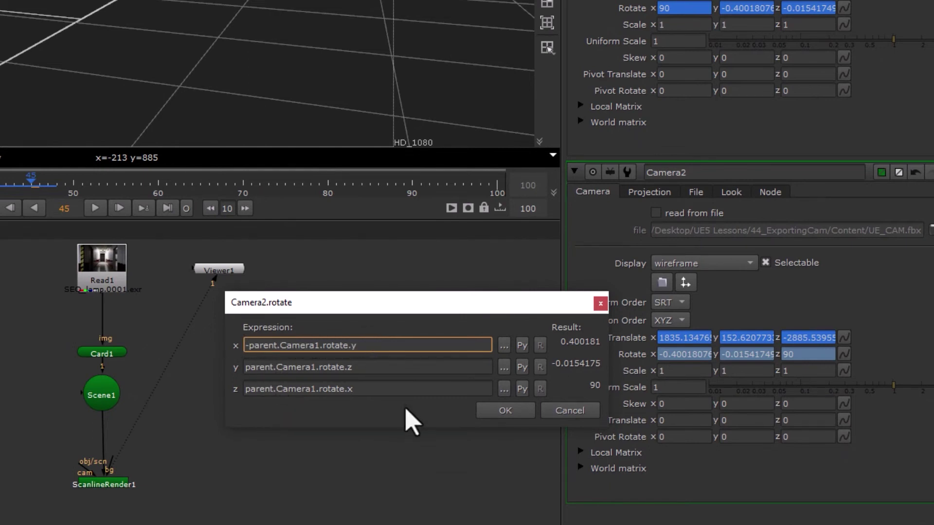
click(368, 368)
text(-90)
click(367, 389)
text(-90)
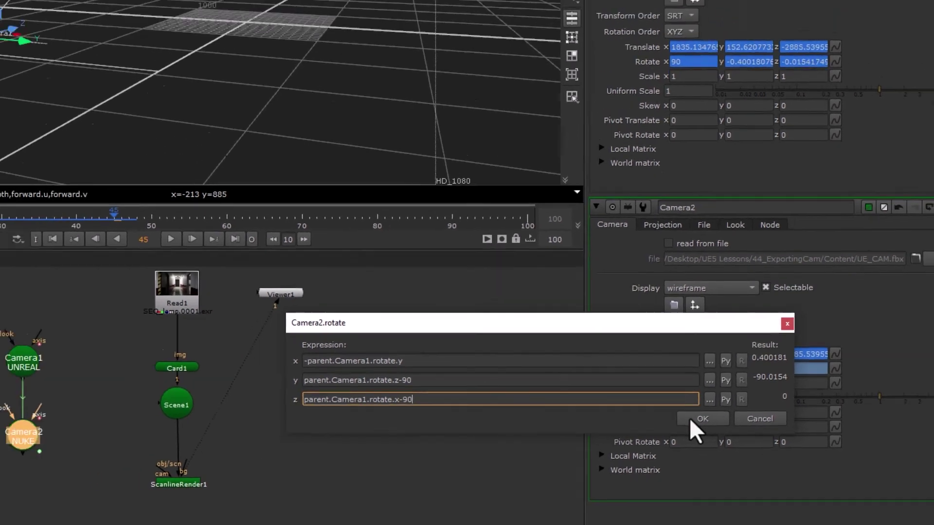
click(688, 411)
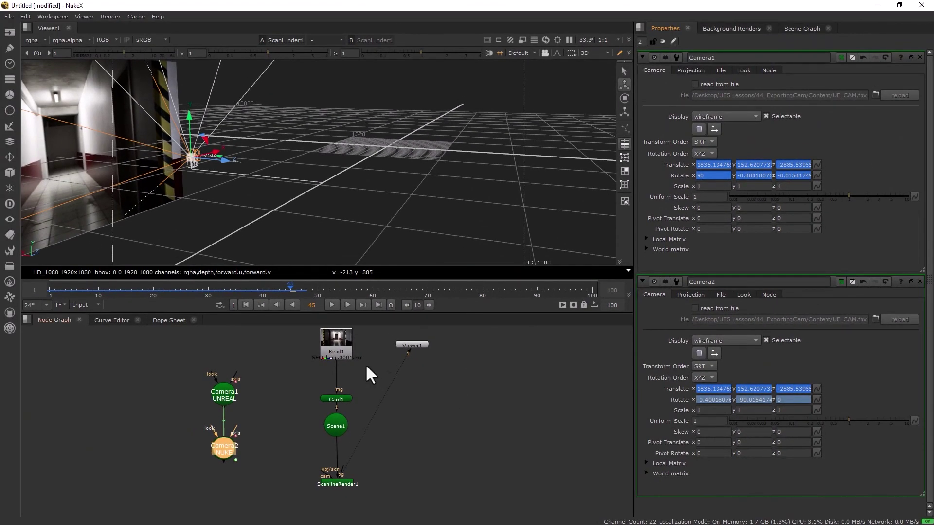
Orbit the 3D view around the cameras and scrub to frame 26 to inspect alignment
drag(164, 170, 230, 168)
drag(290, 194, 324, 215)
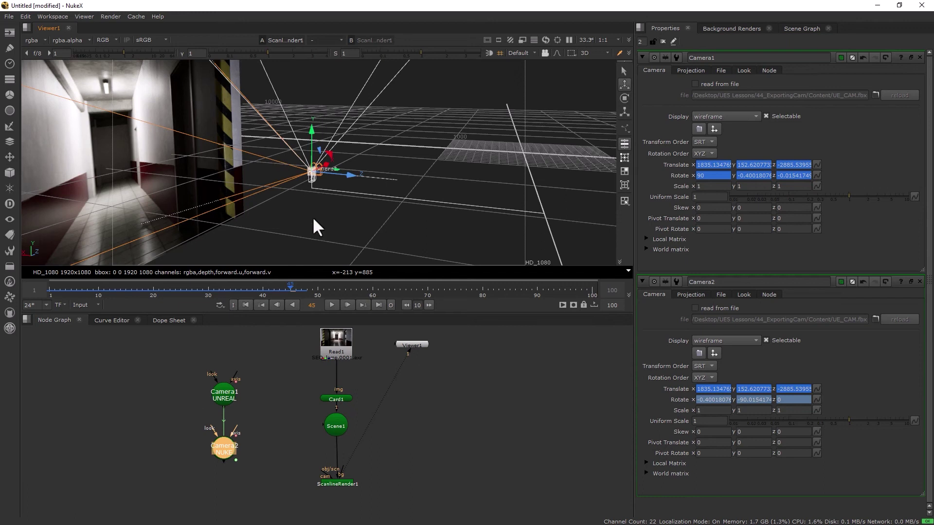
drag(61, 287, 186, 290)
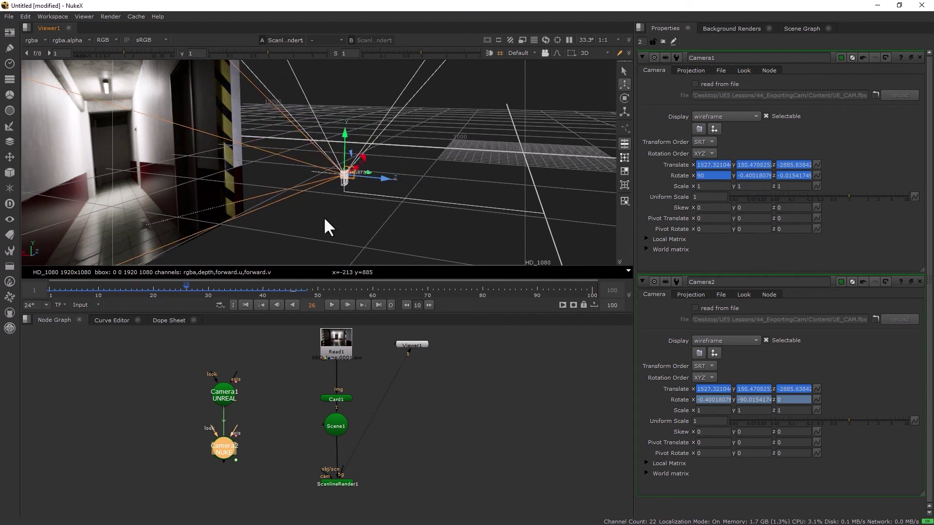
In the 2D view, feed Camera2 into ScanlineRender1's camera input and scrub to frame 46
key(Tab)
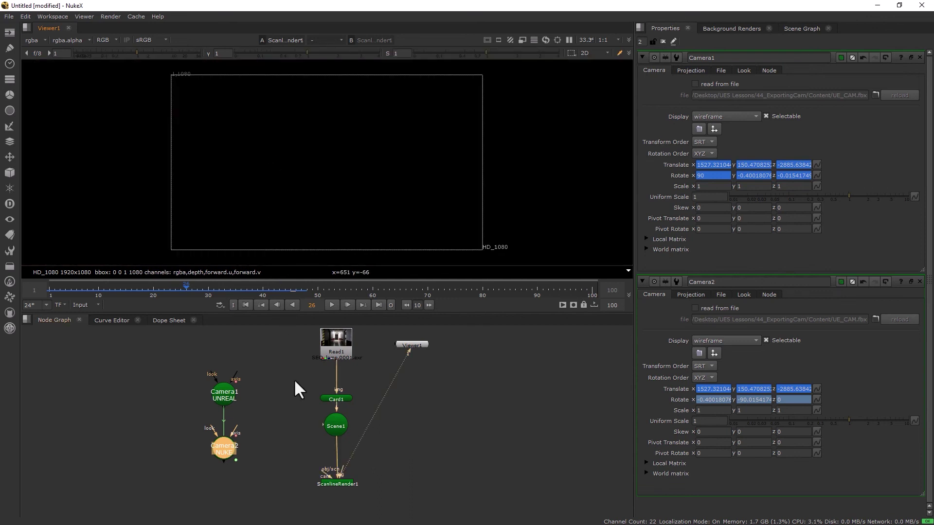
drag(227, 453, 223, 464)
drag(321, 472, 221, 461)
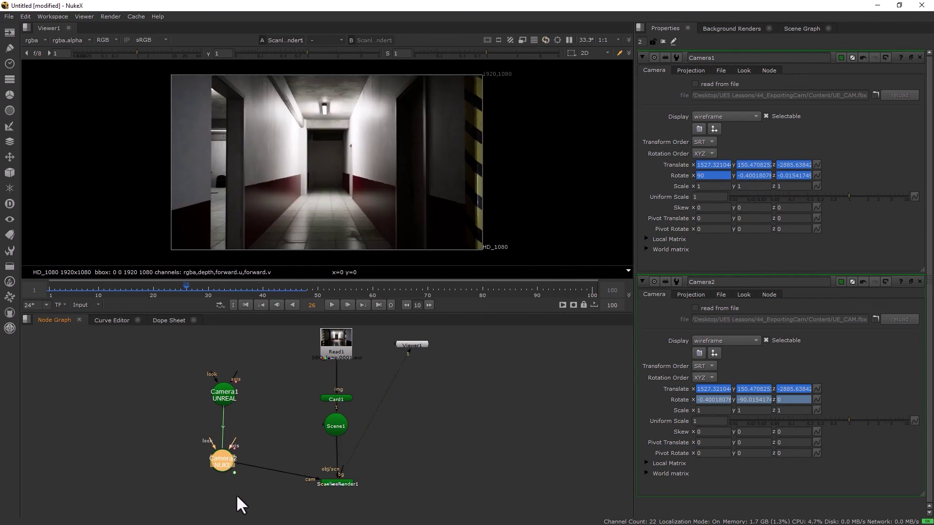
click(333, 484)
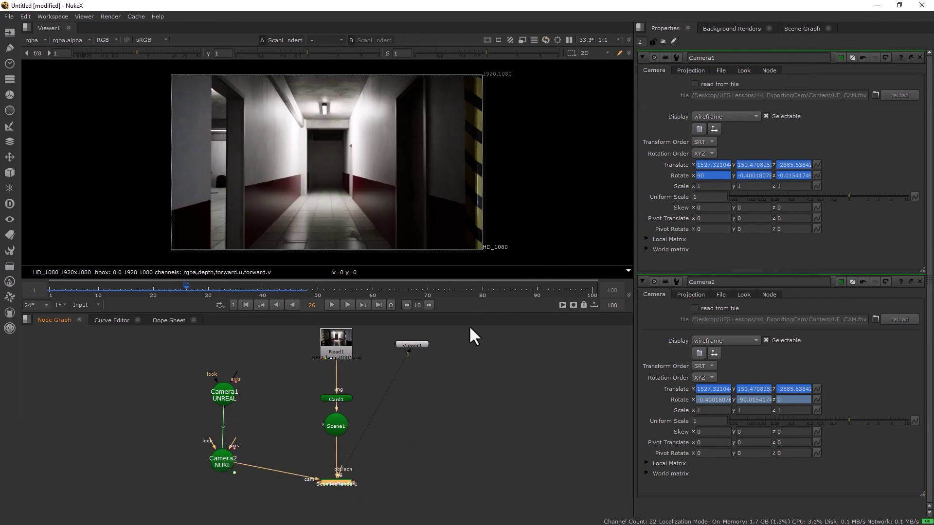
drag(51, 288, 294, 286)
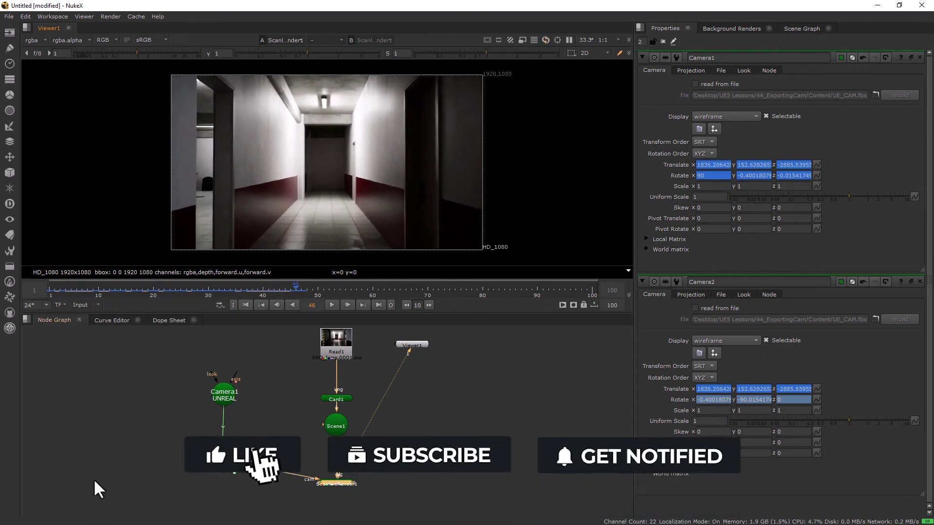